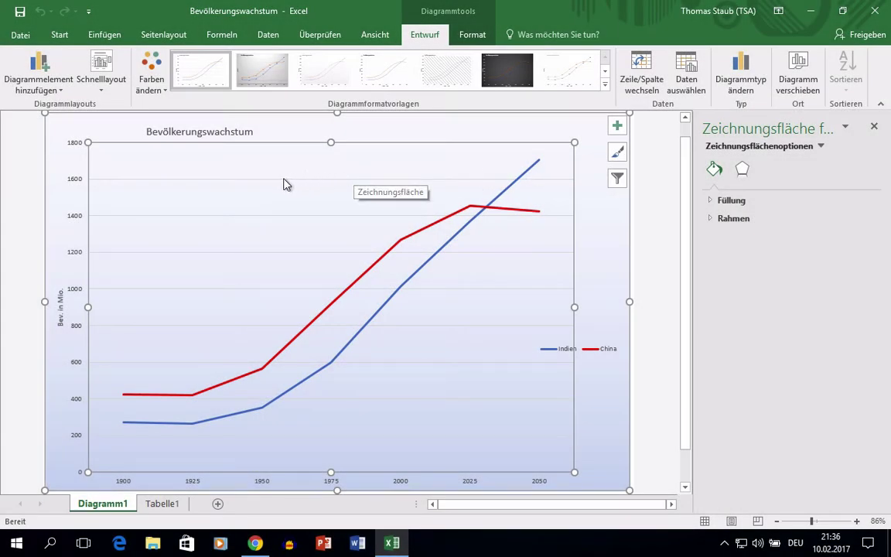
Step: Select the chart area of the Bevölkerungswachstum line chart
left_click(50, 130)
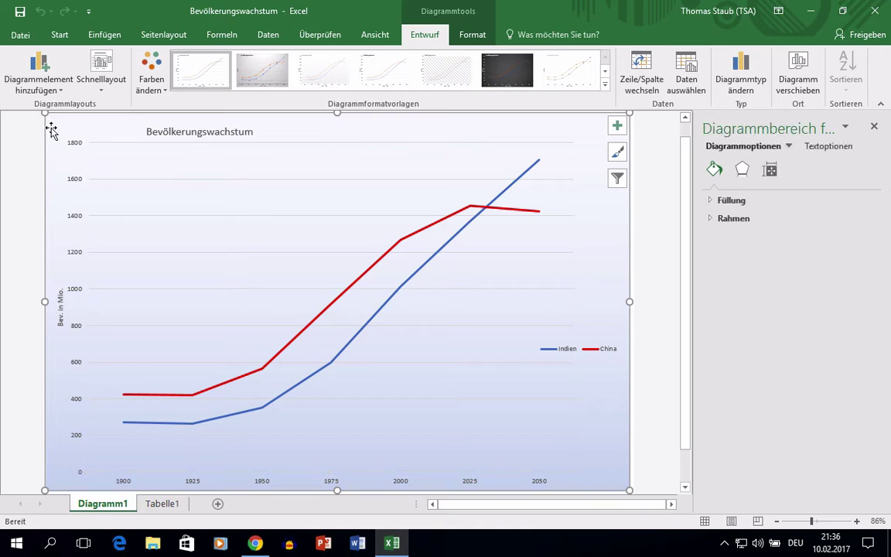
Step: Set the chart text to 12 pt and shrink the plot area down from the top
left_click(62, 38)
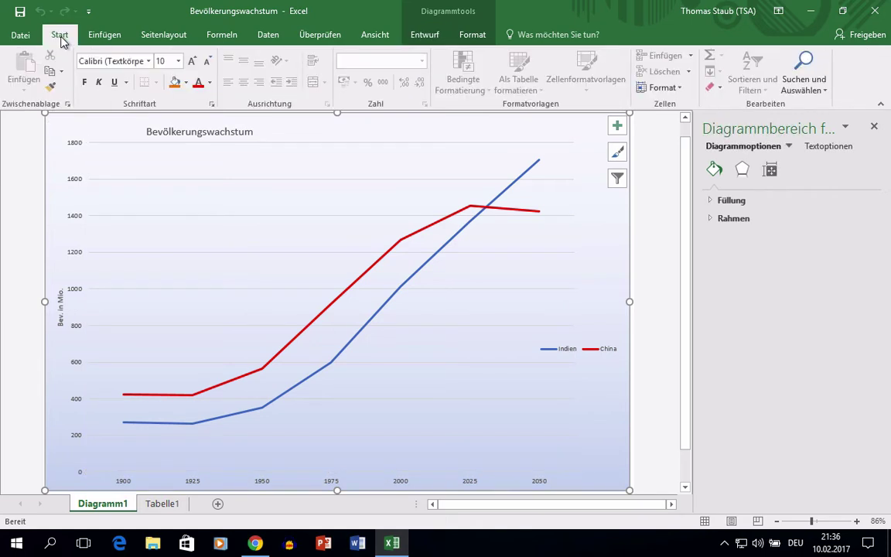
left_click(179, 61)
left_click(164, 145)
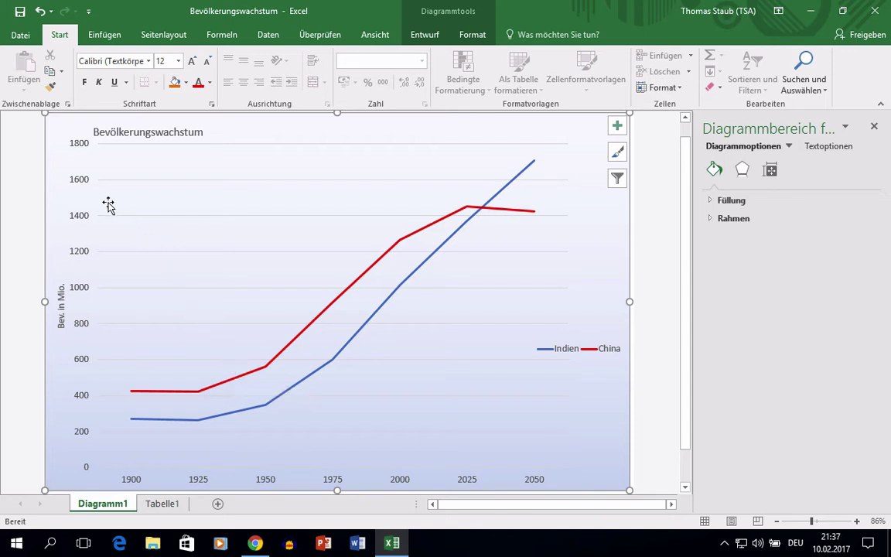
left_click(108, 148)
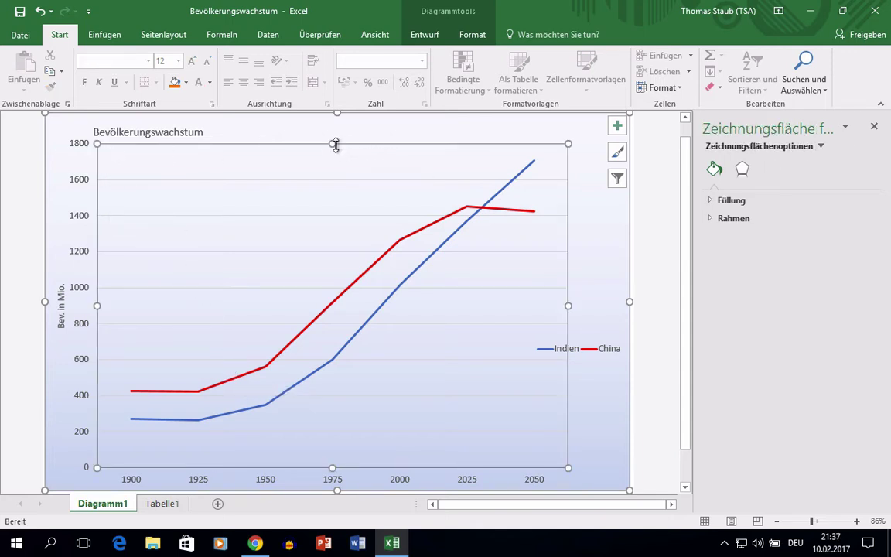
mouse_move(332, 144)
left_mouse_down()
mouse_move(330, 192)
mouse_move(331, 179)
left_mouse_up()
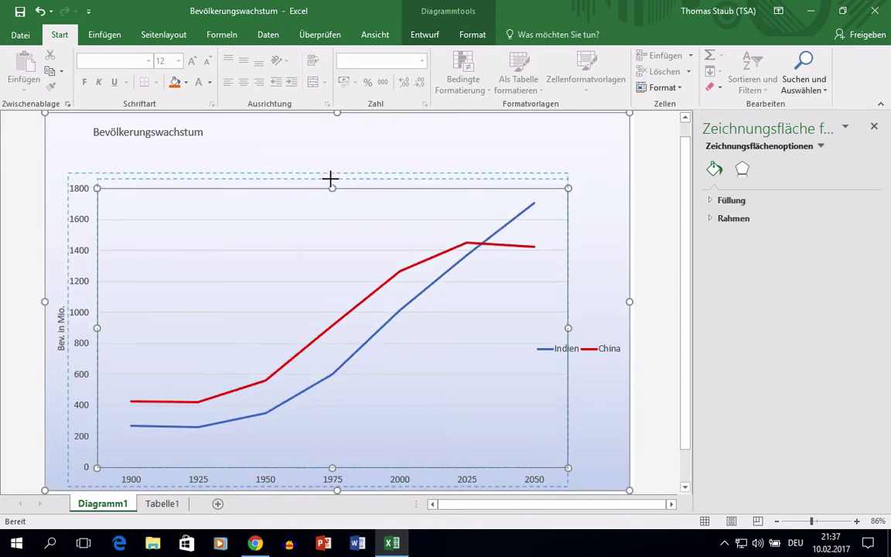
Step: Change the chart title to 'Bevölkerungswachstum: Vergleich Indien - China'
left_click(170, 133)
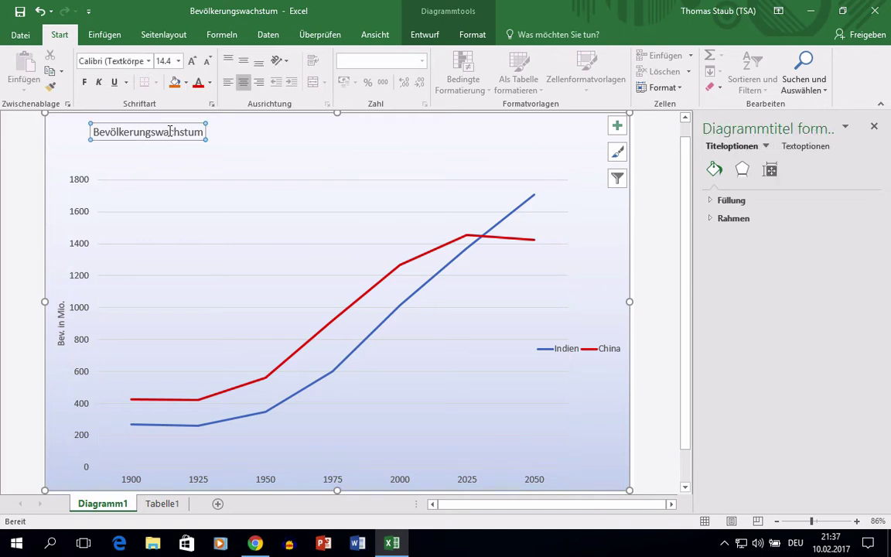
left_click(169, 132)
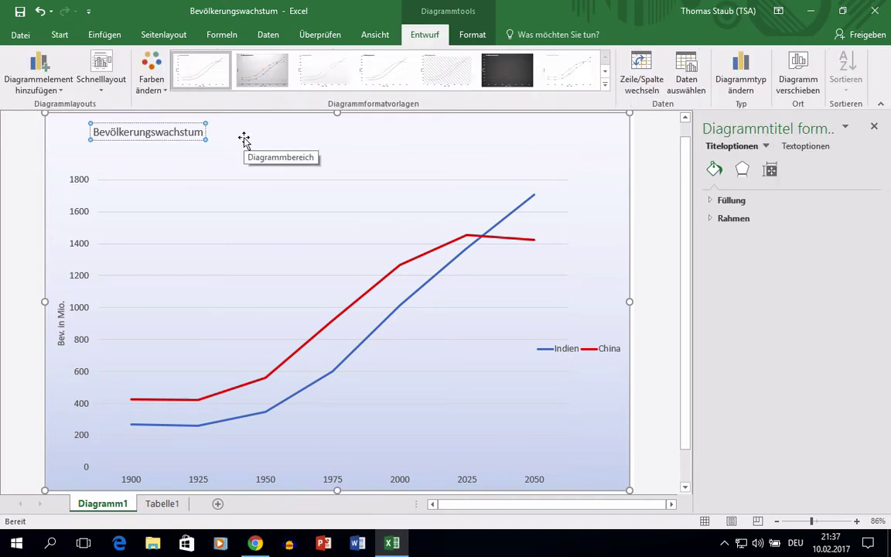
type(": Vergleich Indien - China")
Step: Make the title 18 pt, with 'Bevölkerungswachstum:' in bold
left_click(60, 34)
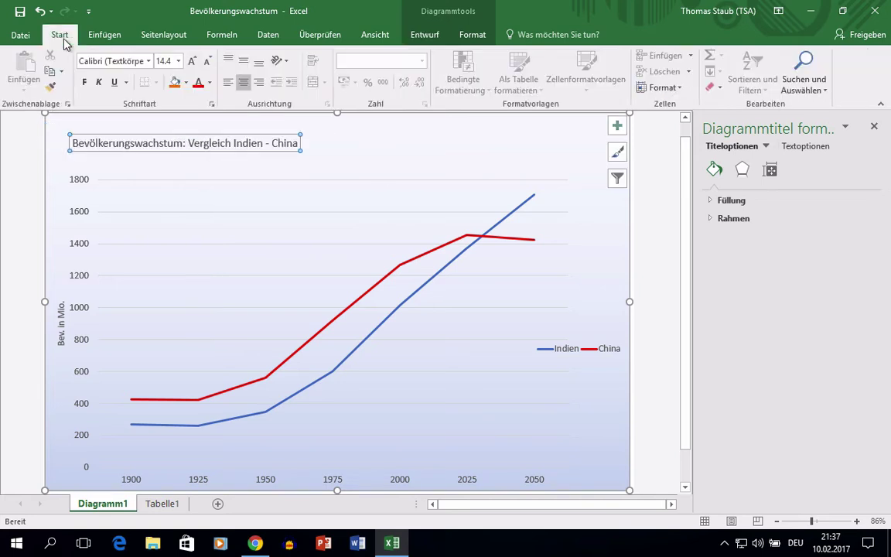
left_click(179, 61)
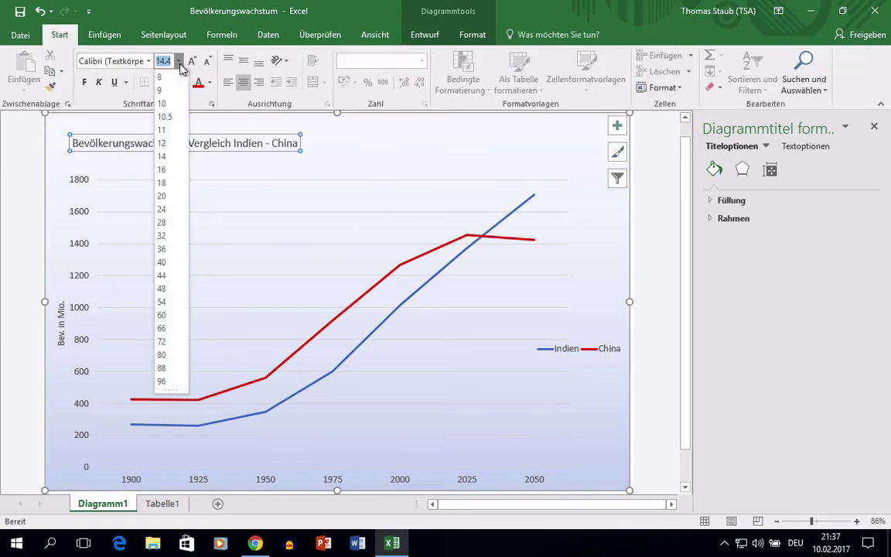
left_click(171, 184)
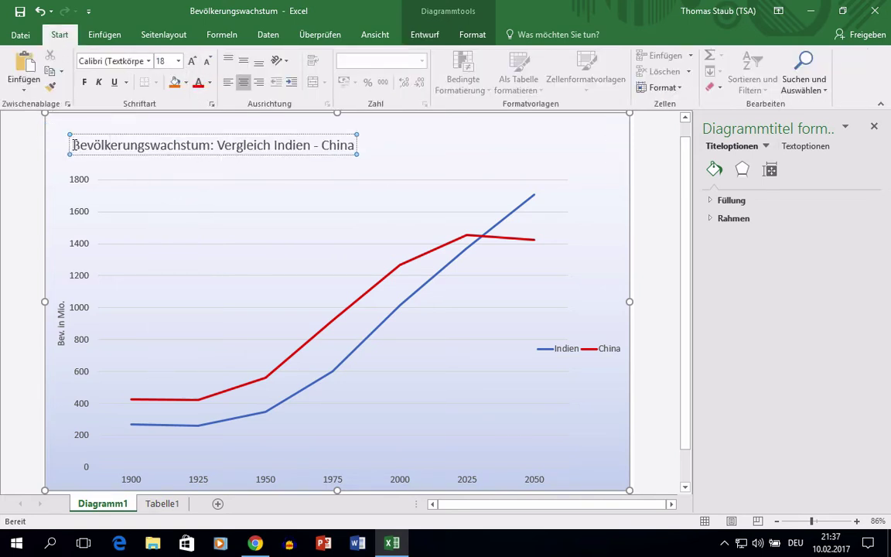
left_click_drag(74, 144, 221, 150)
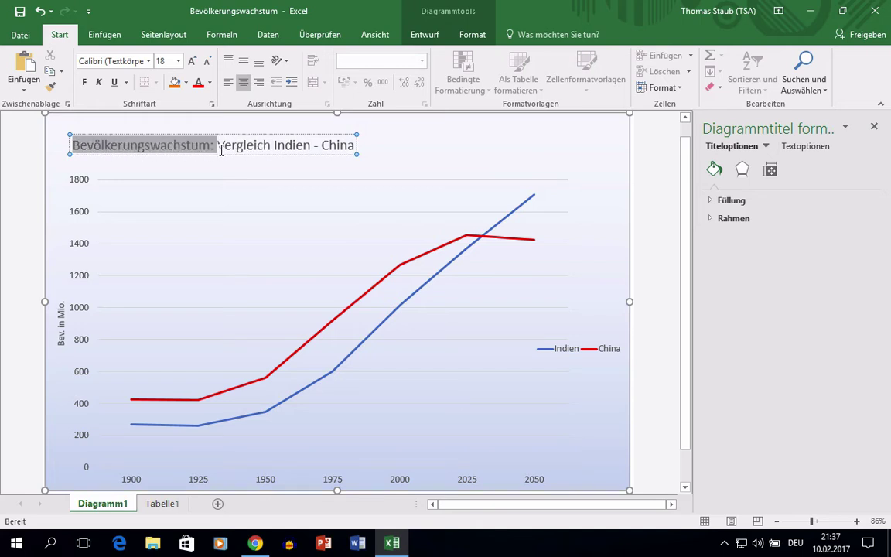
left_click(85, 83)
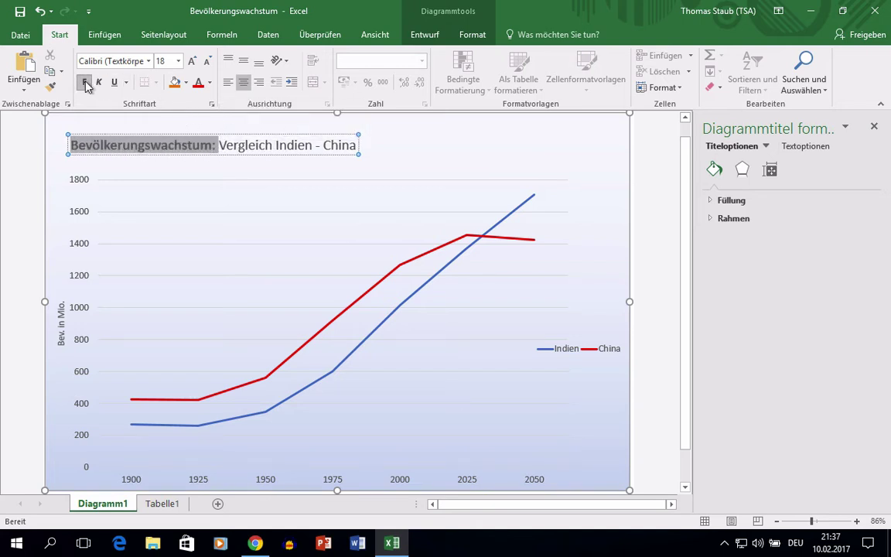
left_click(293, 136)
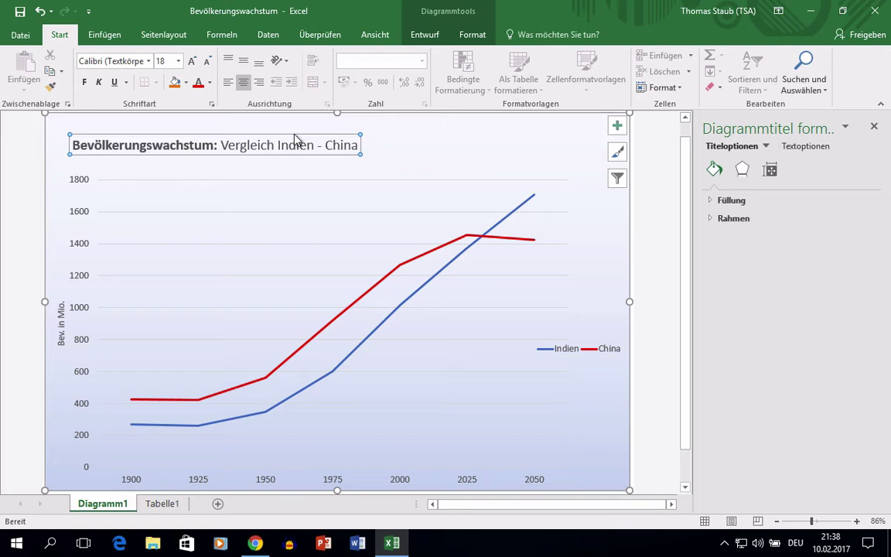
left_click(209, 82)
Step: Fill the plot area with a solid pale blue-grey colour
left_click(209, 128)
left_click(178, 180)
left_click(178, 193)
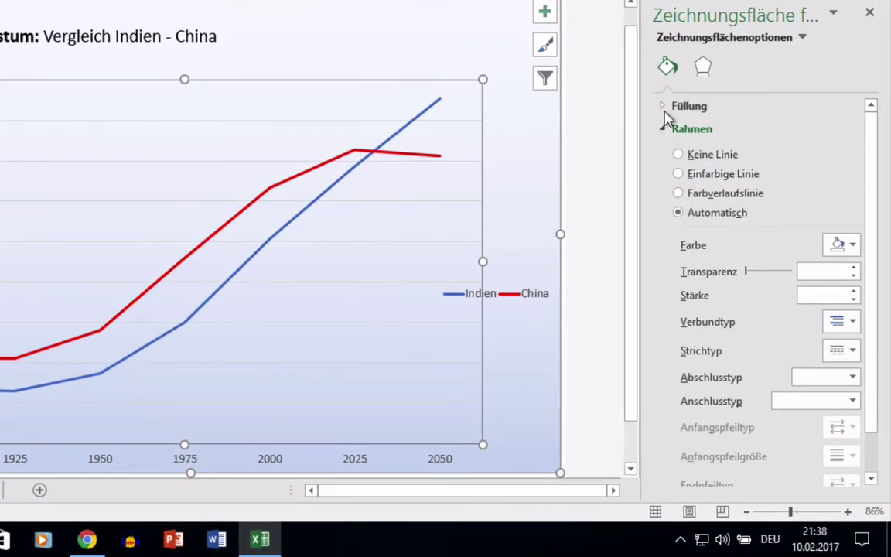
left_click(712, 201)
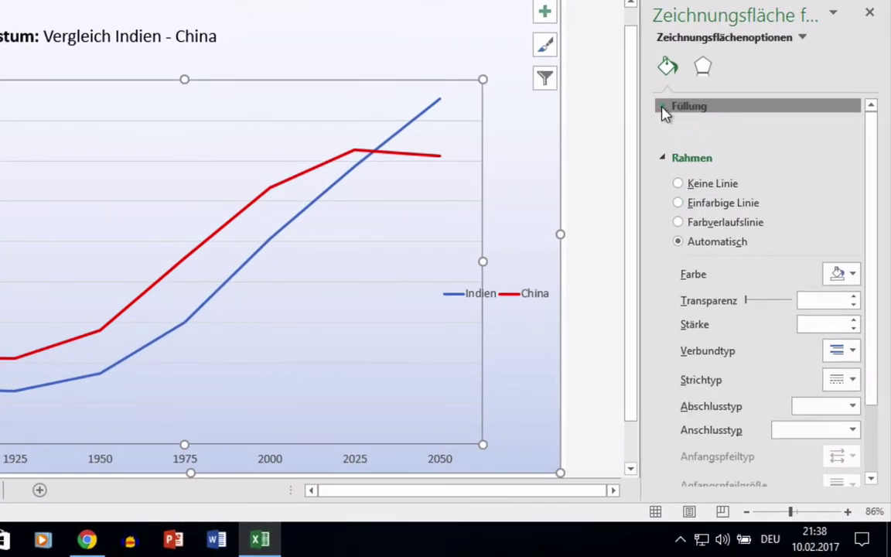
left_click(679, 151)
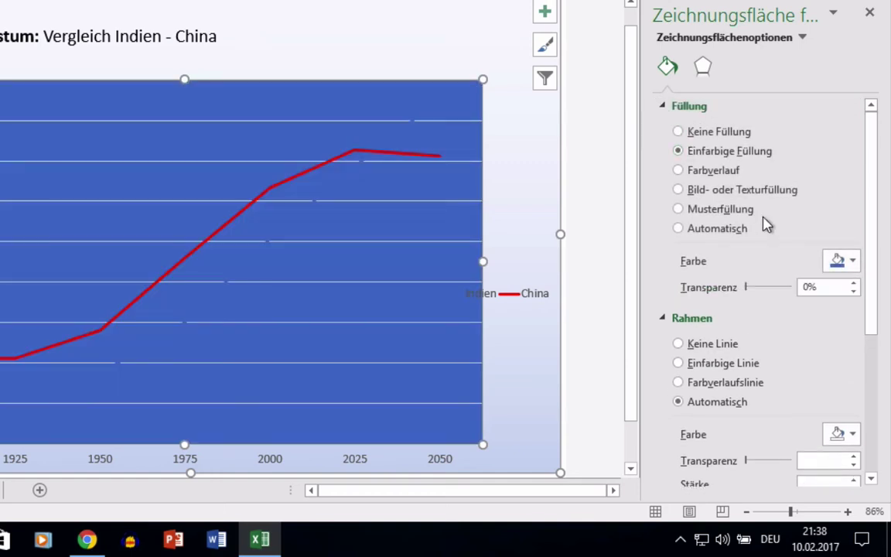
left_click(851, 262)
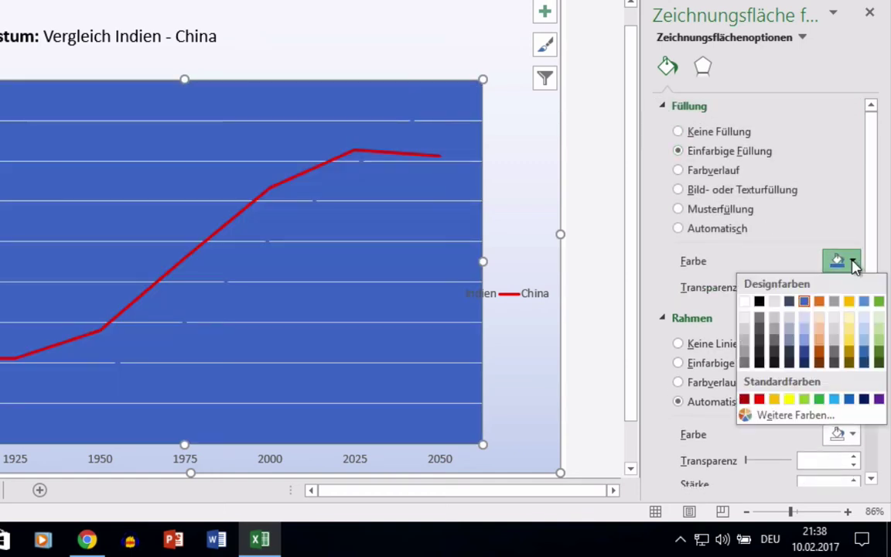
left_click(790, 320)
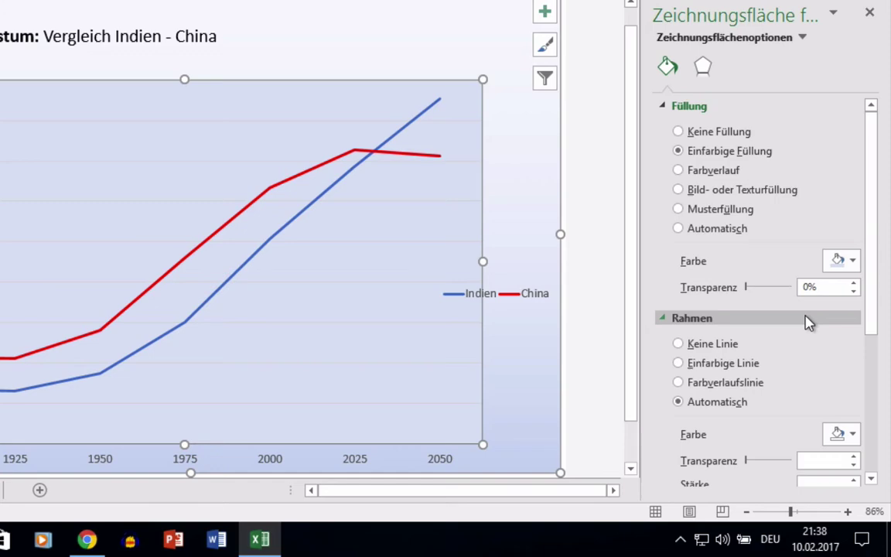
Step: Set the chart area gradient stops to light blue and Blau, Akzent 1, heller 40%
left_click(537, 191)
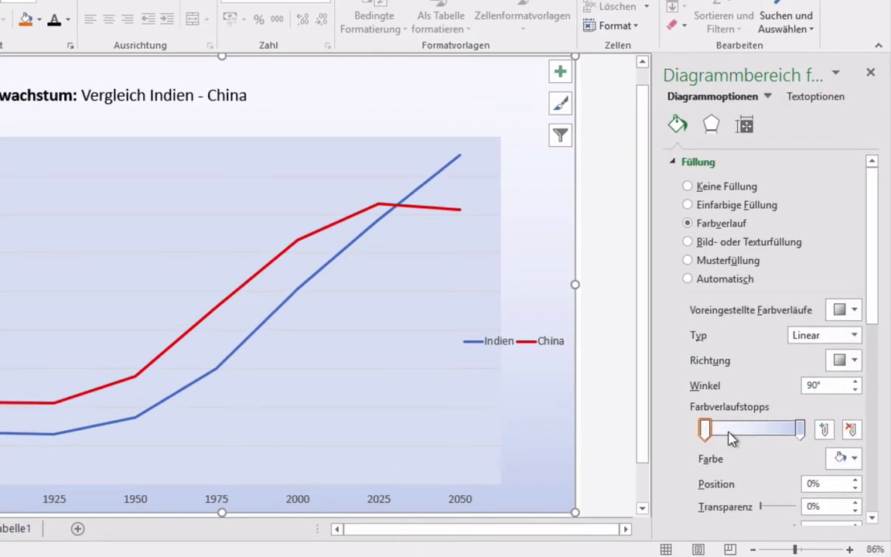
left_click(706, 434)
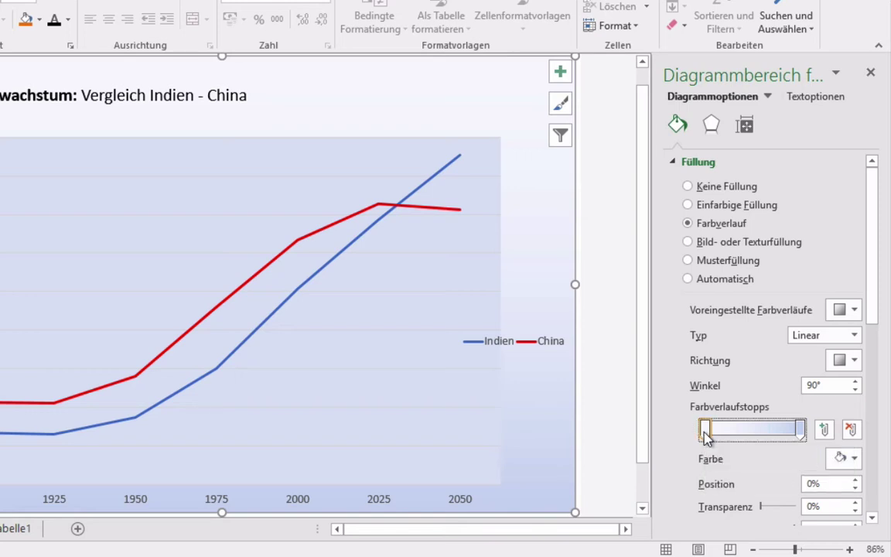
left_click(854, 459)
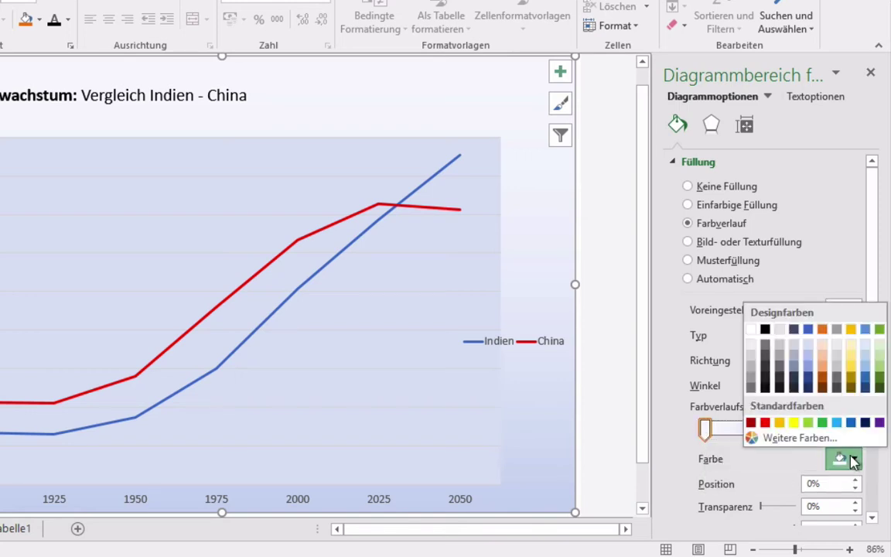
left_click(809, 355)
left_click(800, 430)
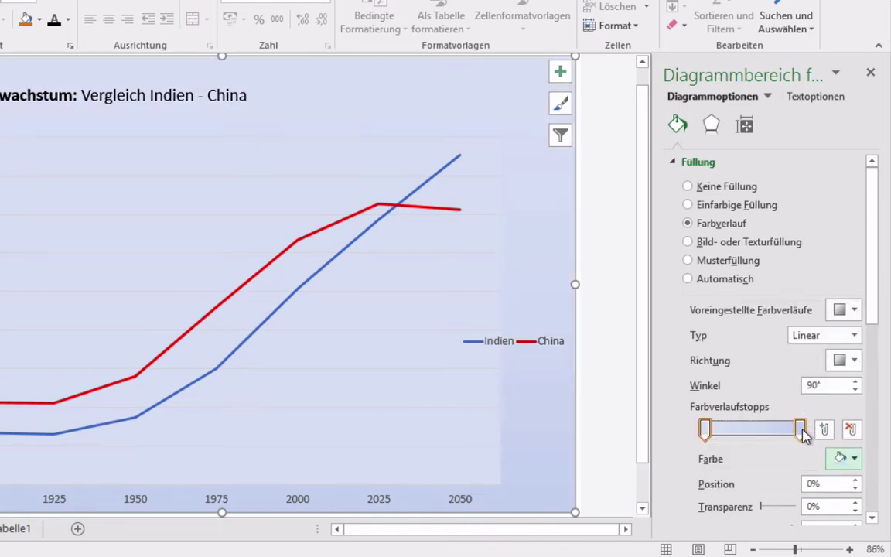
left_click(854, 459)
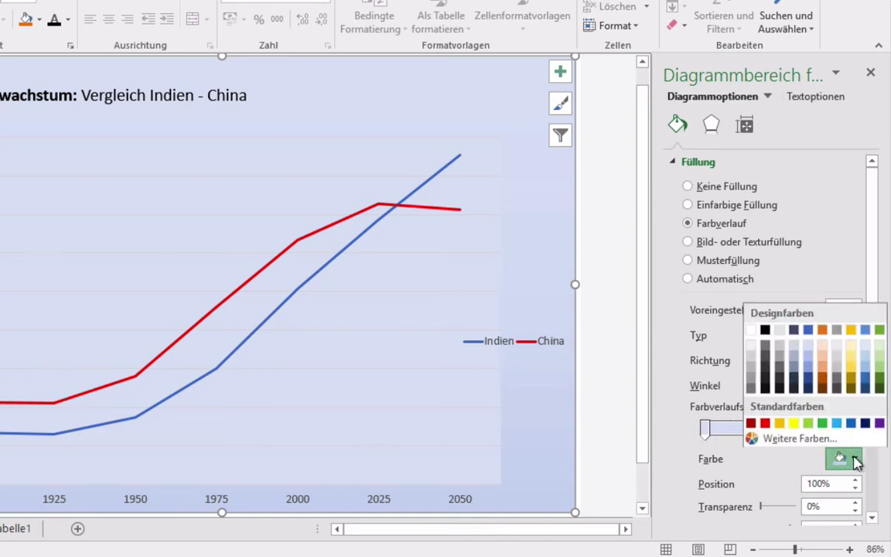
left_click(809, 363)
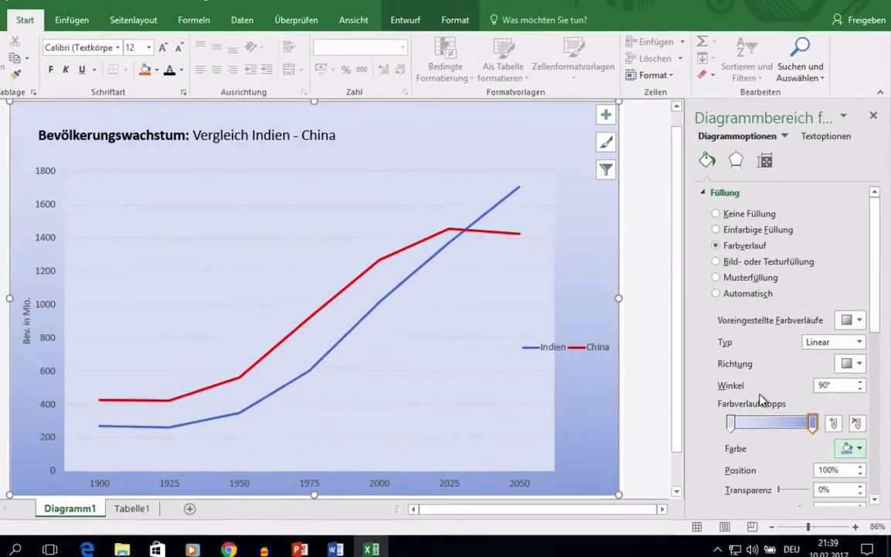
left_click(457, 274)
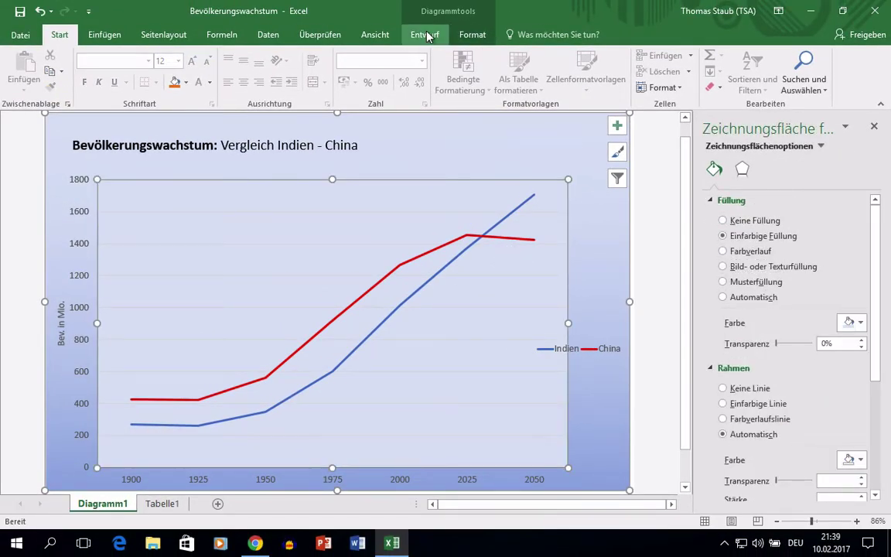
Step: Change the chart type from line to Clustered Column
left_click(427, 36)
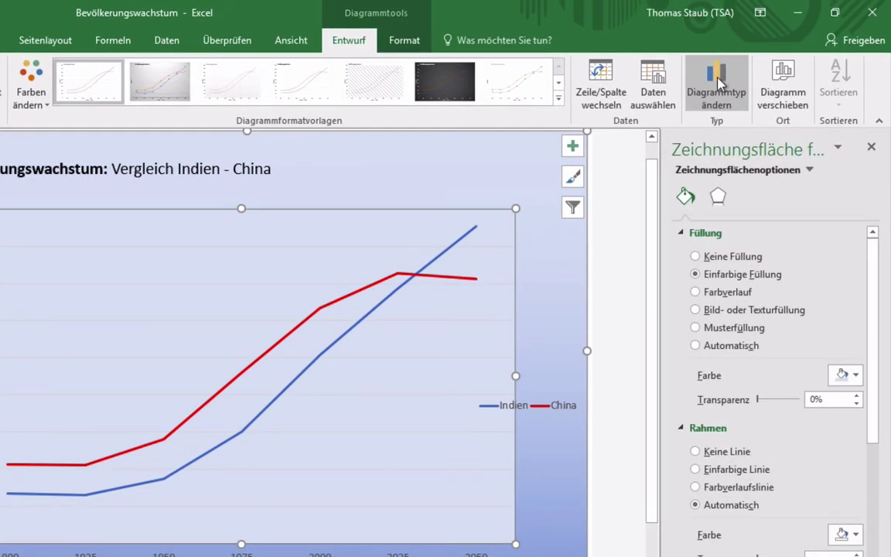
left_click(718, 81)
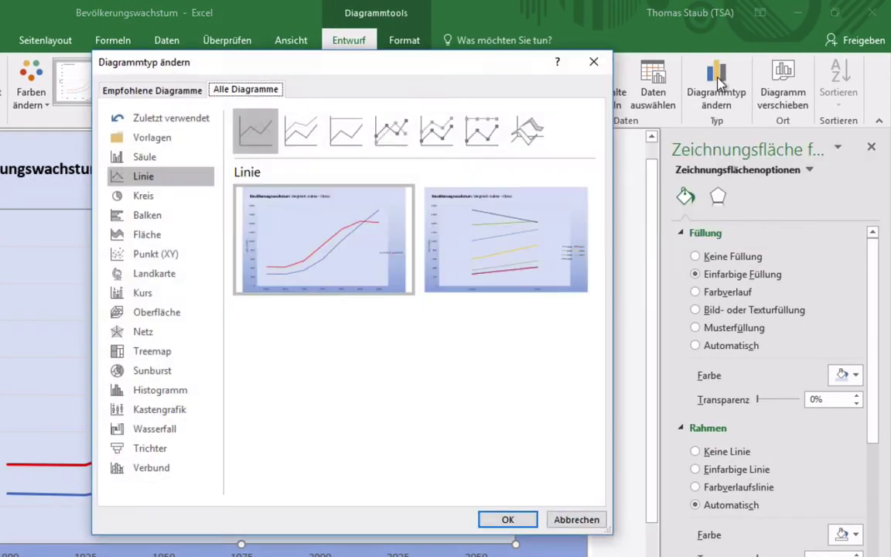
left_click(146, 159)
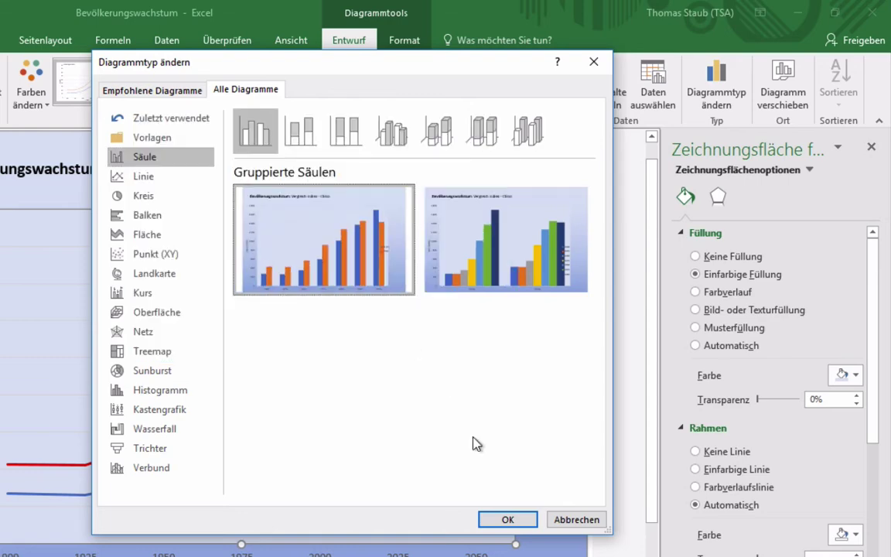
left_click(508, 520)
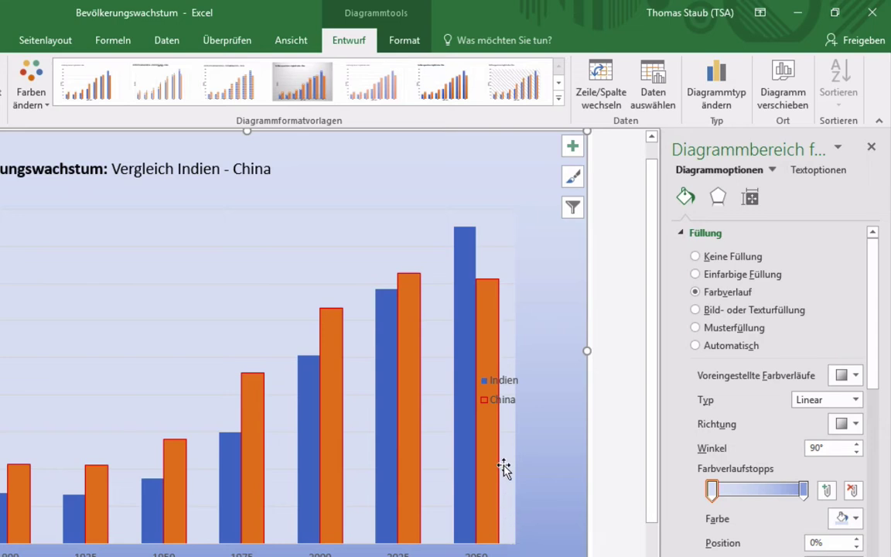
left_click(512, 403)
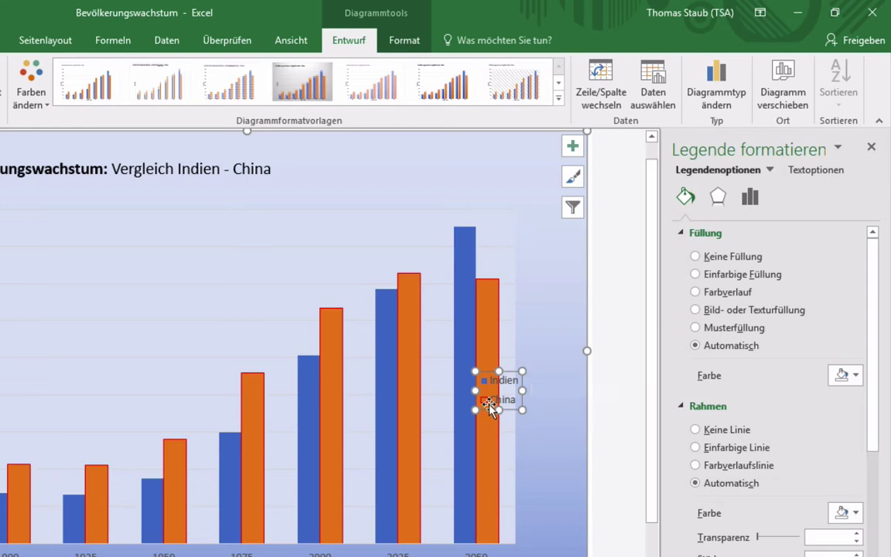
Step: Move the legend to Unten and enlarge the plot area into the freed space
left_click(750, 200)
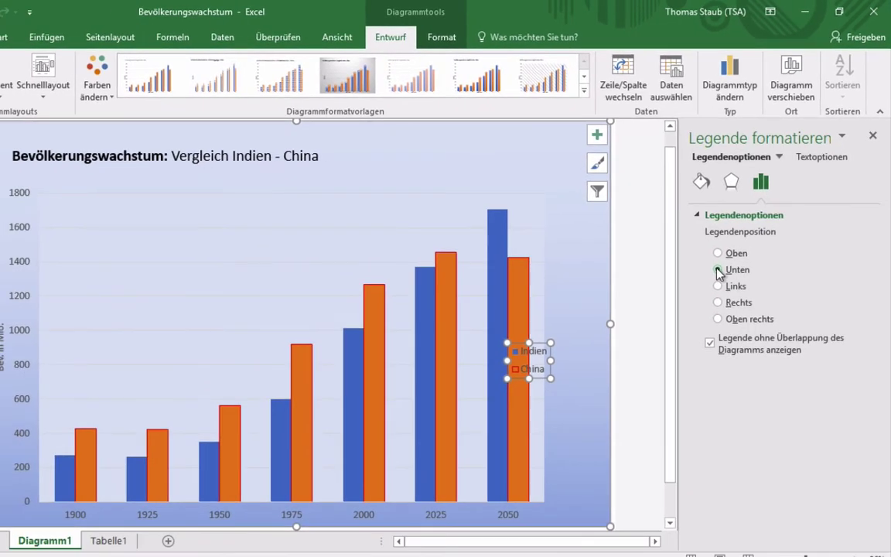
left_click(704, 292)
left_click(474, 411)
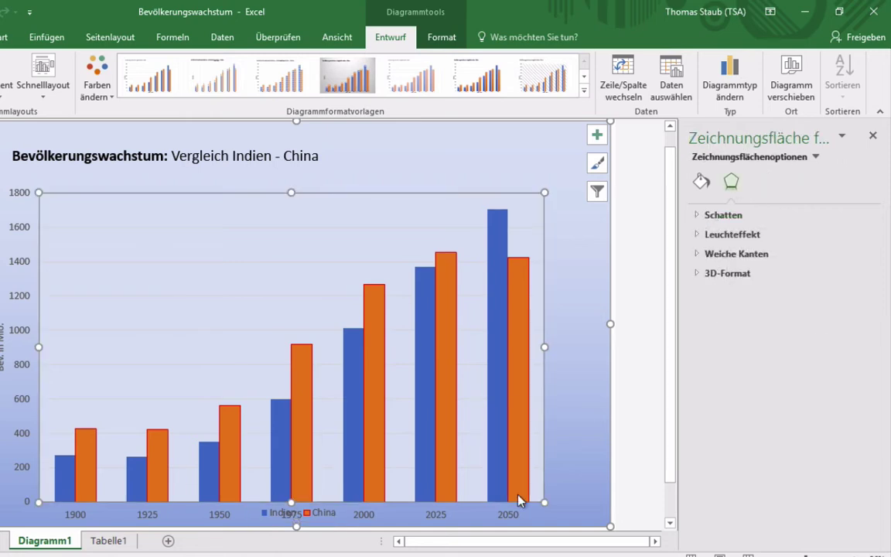
left_click_drag(542, 503, 590, 487)
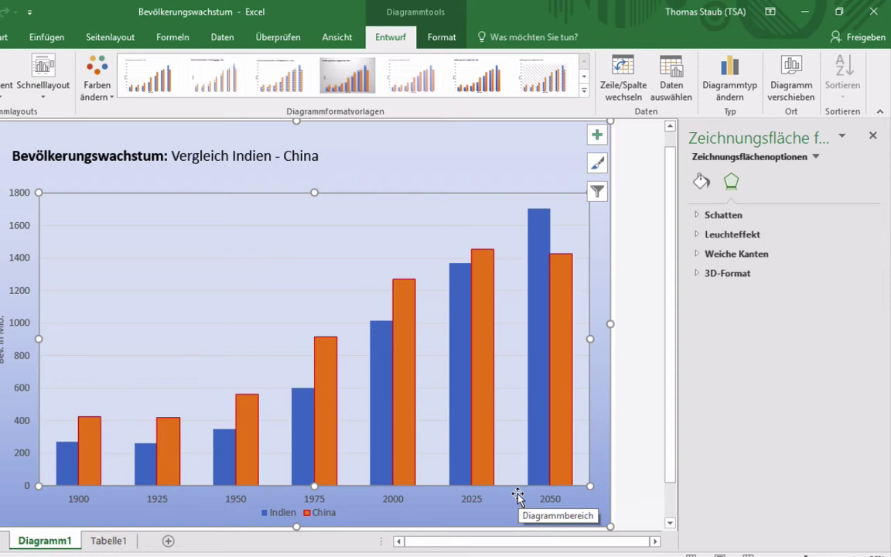
left_click_drag(435, 431, 435, 424)
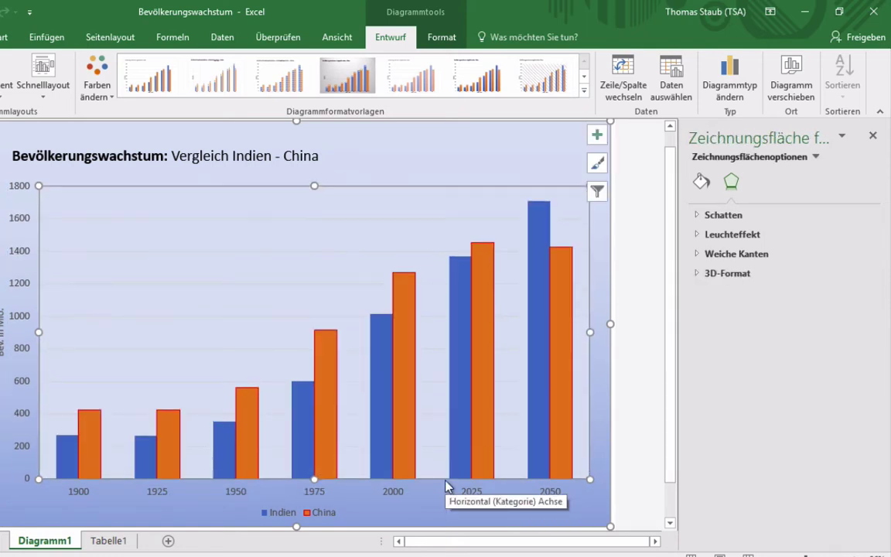
Step: Give the Indien columns a Farbverlauf fill running from red to dark red
left_click(71, 472)
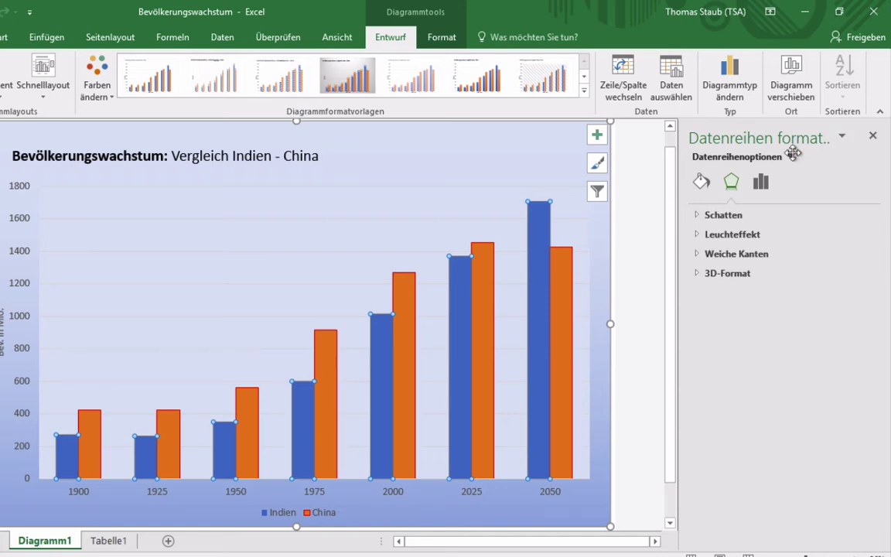
left_click(707, 181)
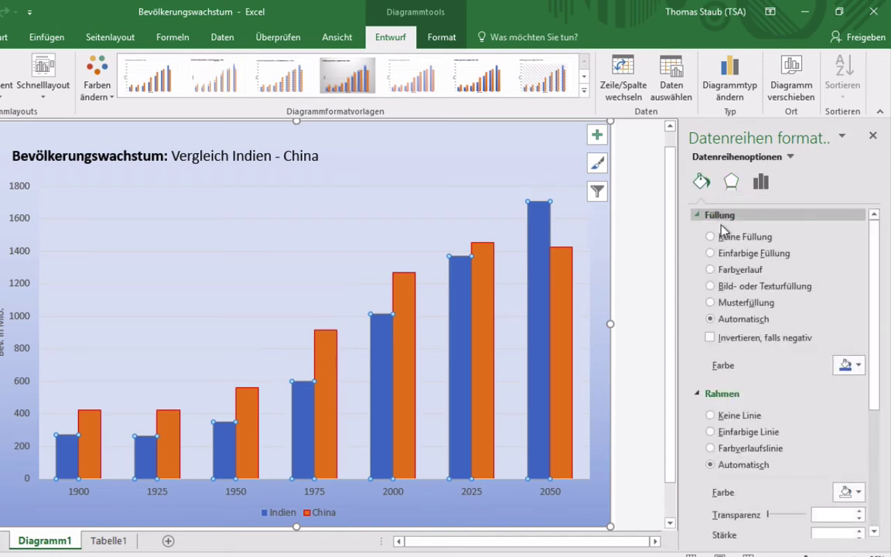
left_click(710, 269)
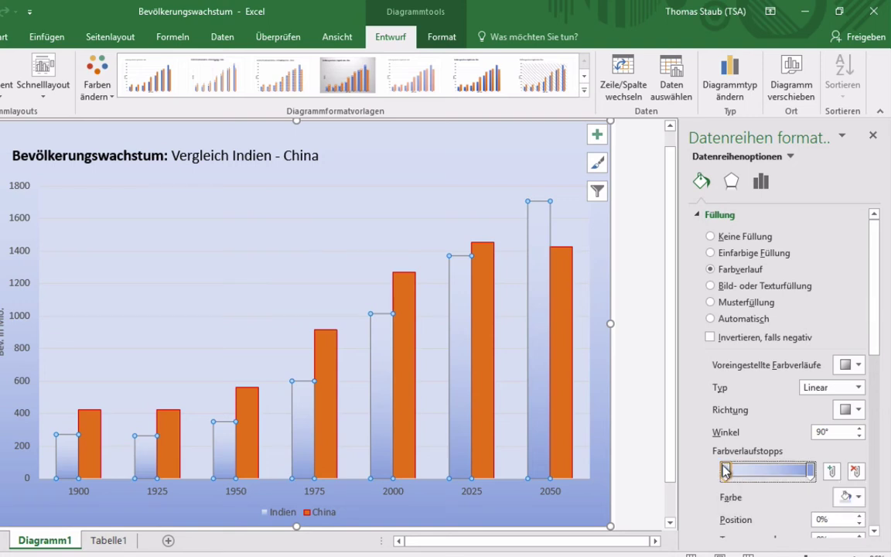
left_click(859, 498)
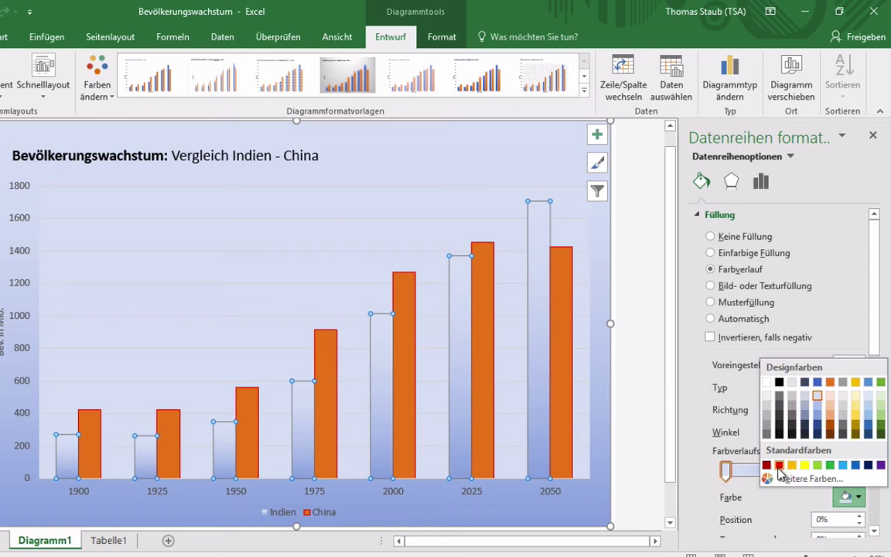
left_click(779, 464)
left_click(857, 501)
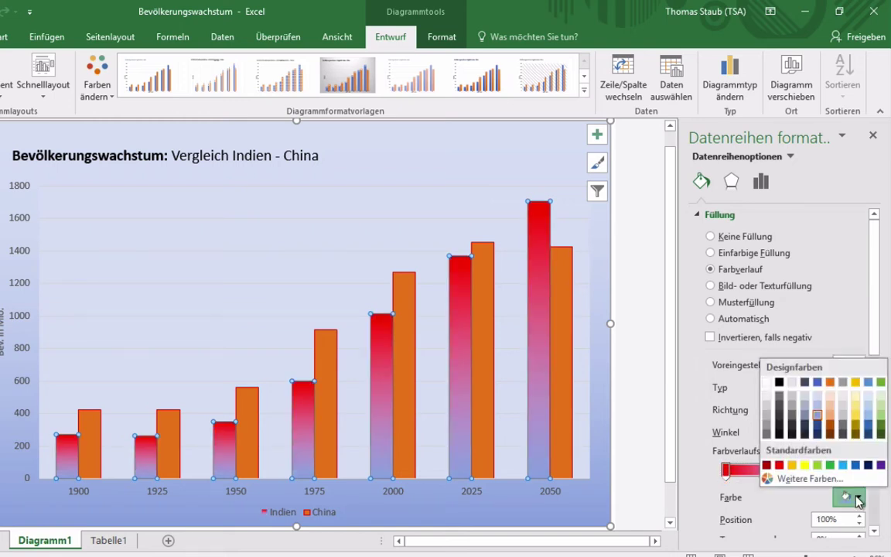
left_click(767, 466)
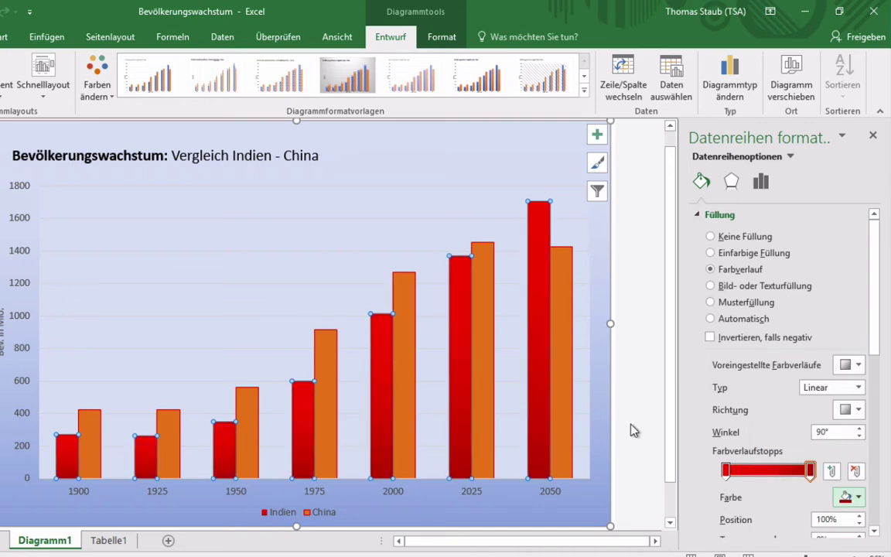
left_click(95, 442)
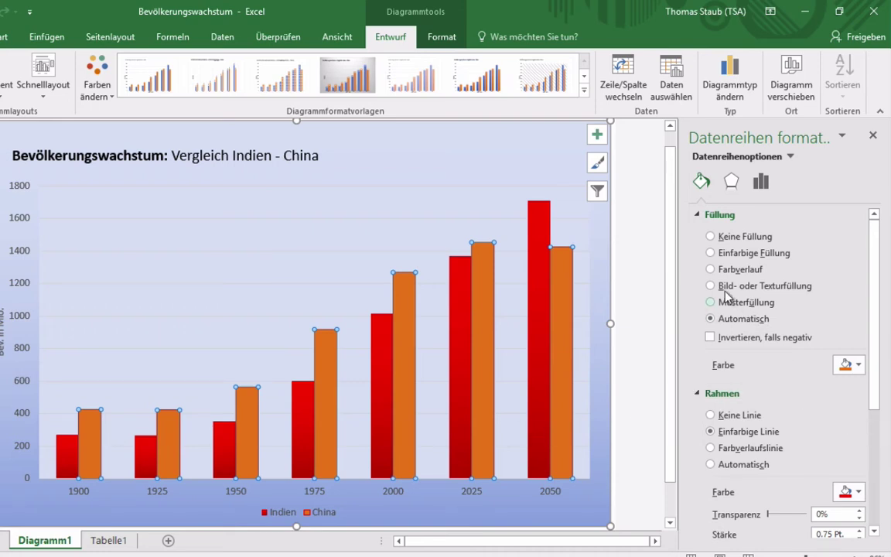
Step: Give the China columns a Farbverlauf fill ending in dark blue
left_click(710, 269)
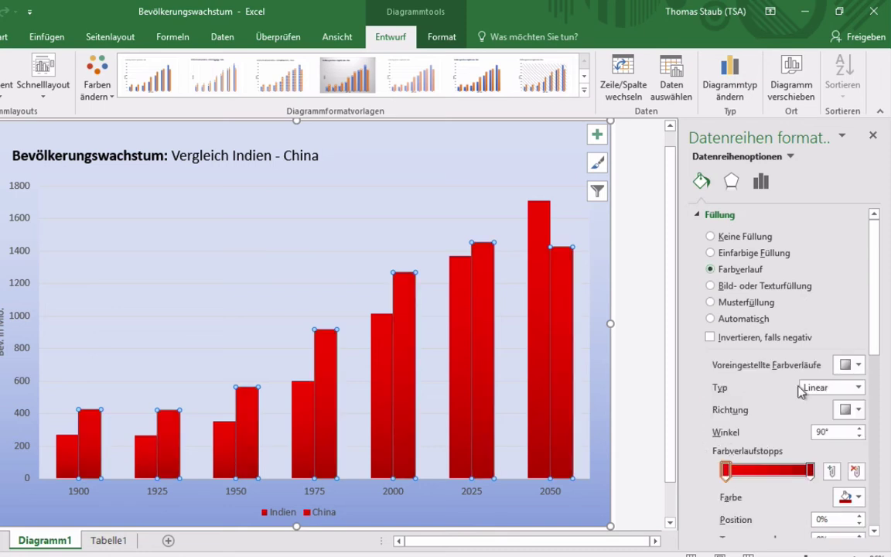
left_click(859, 501)
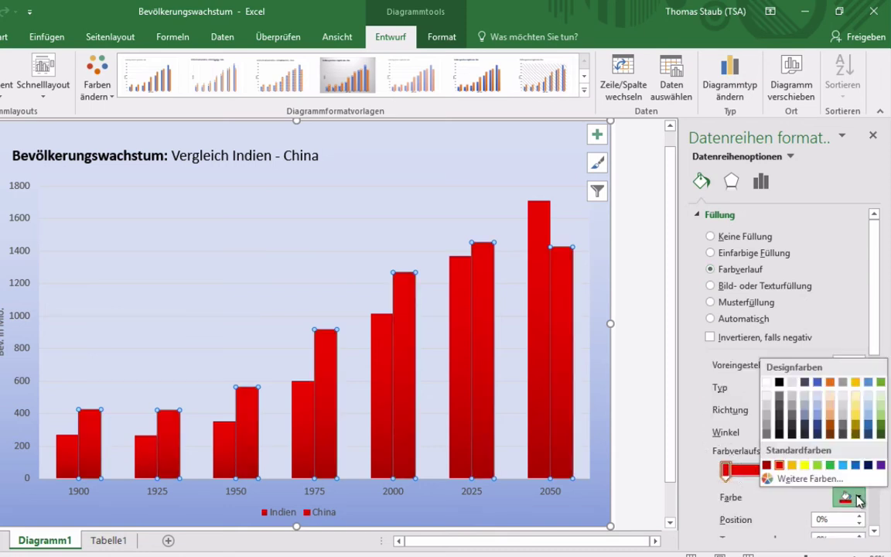
key("Escape")
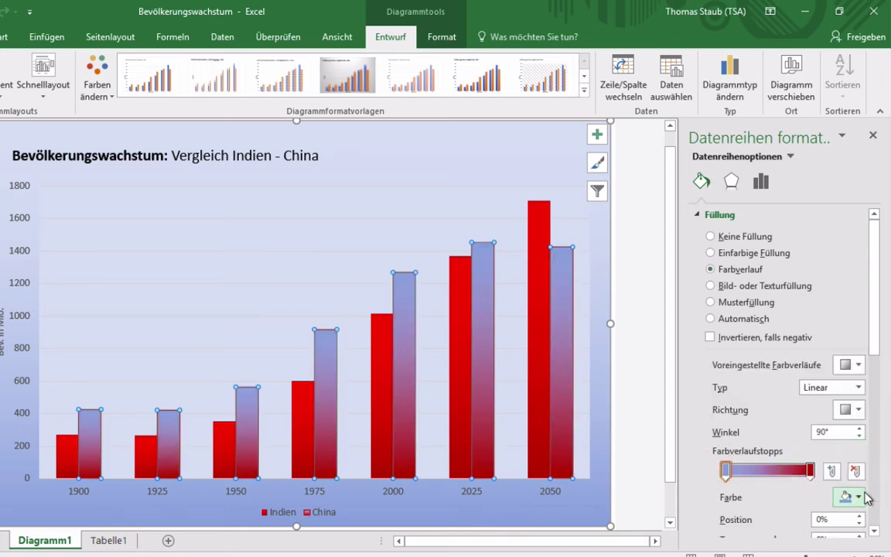
left_click(810, 470)
left_click(861, 498)
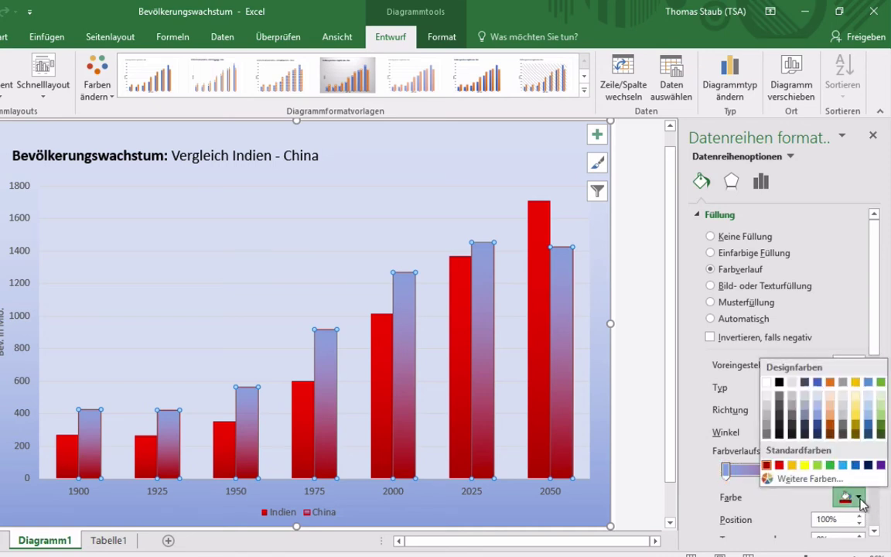
left_click(820, 428)
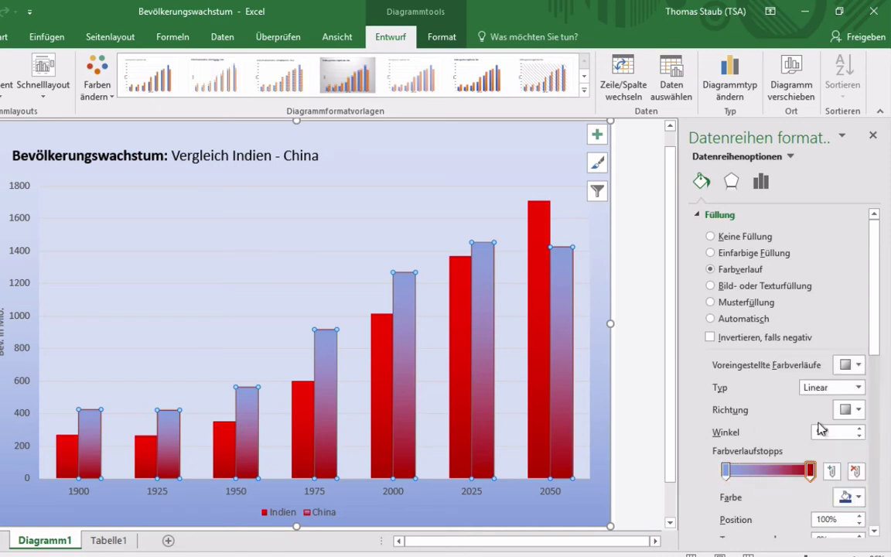
left_click(587, 422)
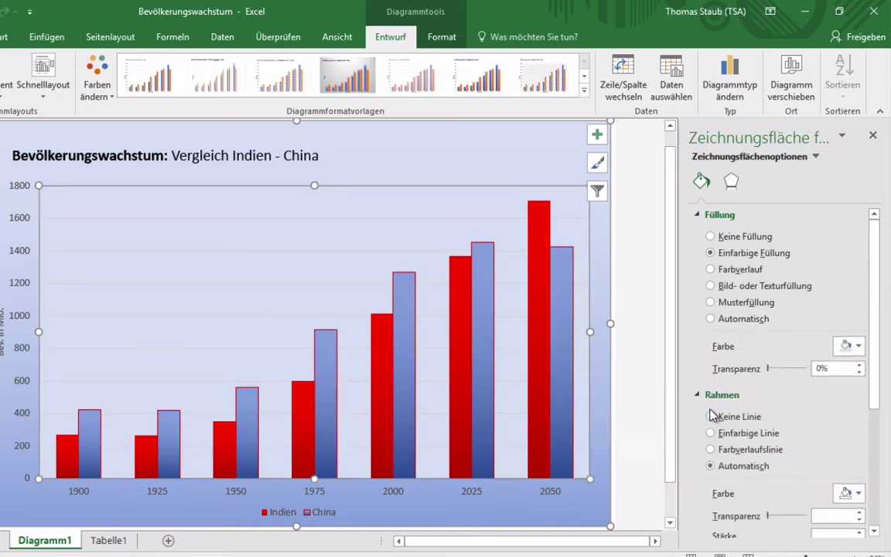
Step: Give the plot area a solid border and an outer shadow with 3 Pt. blur, 1 Pt. distance
left_click(711, 434)
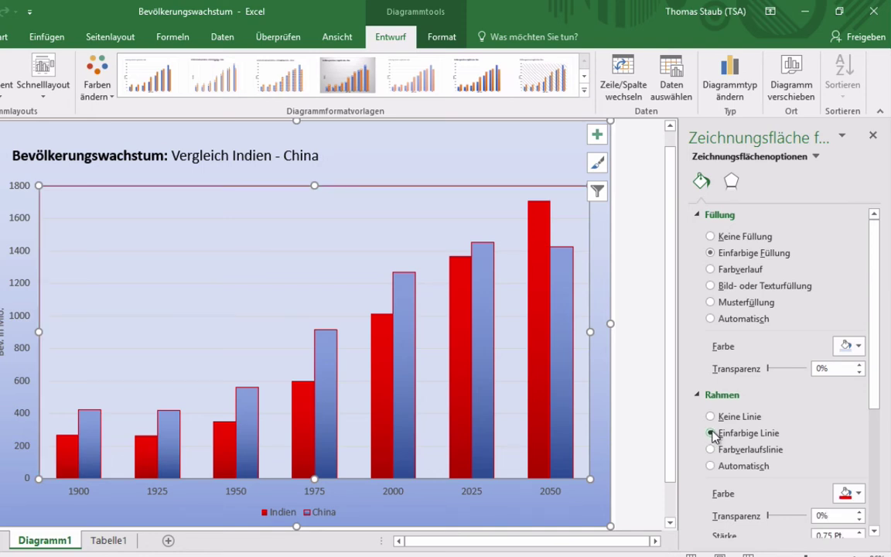
left_click(731, 181)
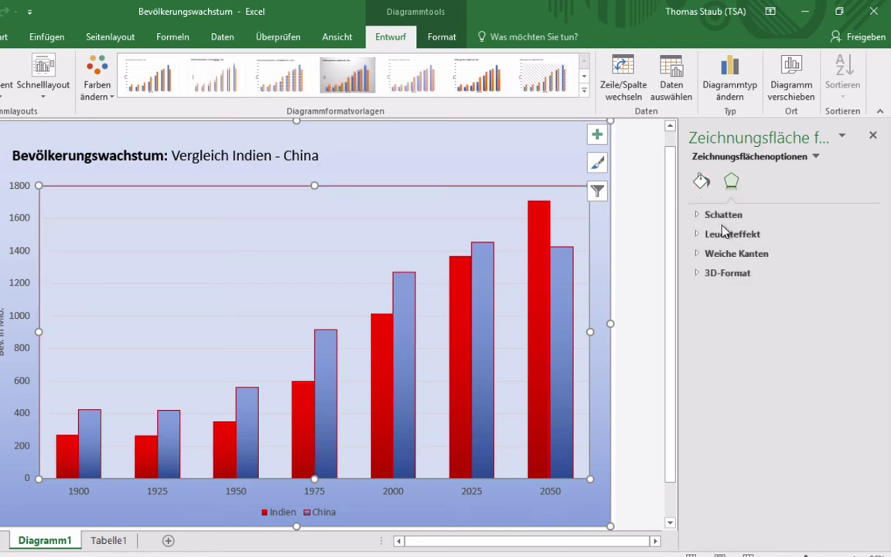
left_click(704, 216)
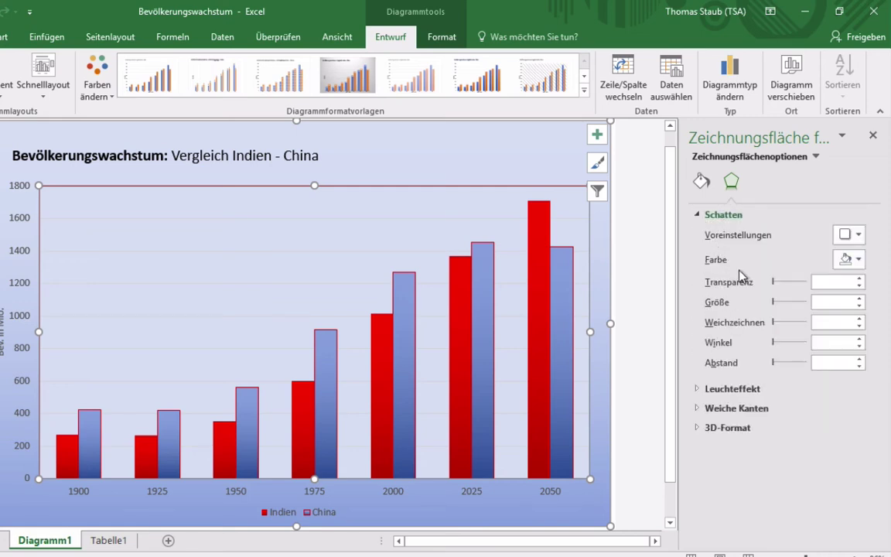
left_click(849, 234)
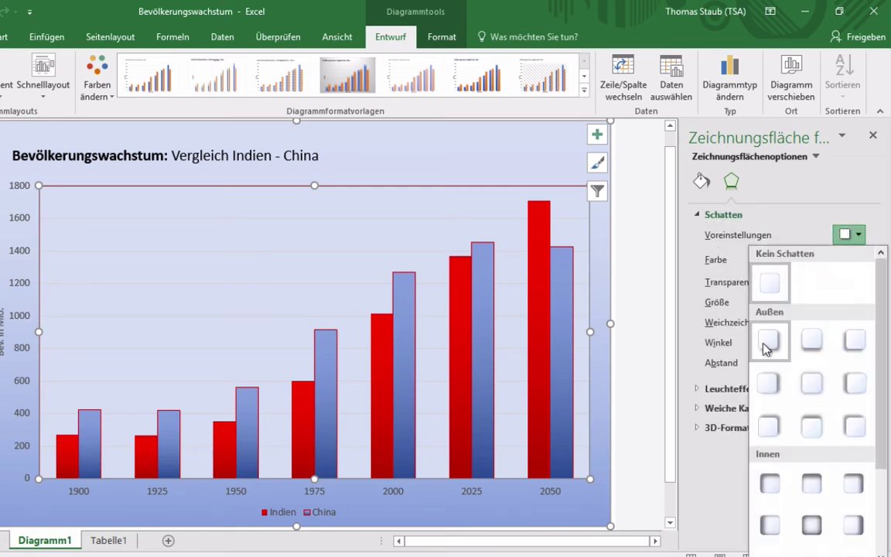
left_click(768, 341)
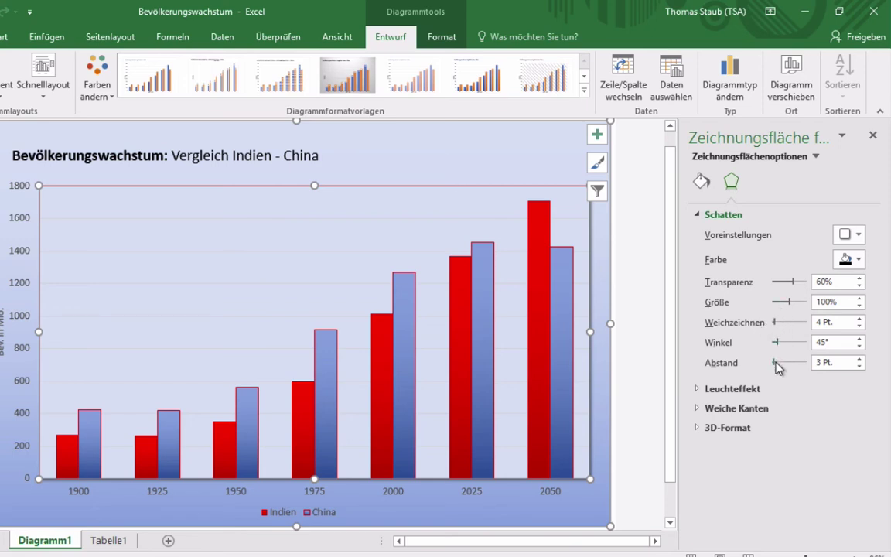
left_click(859, 326)
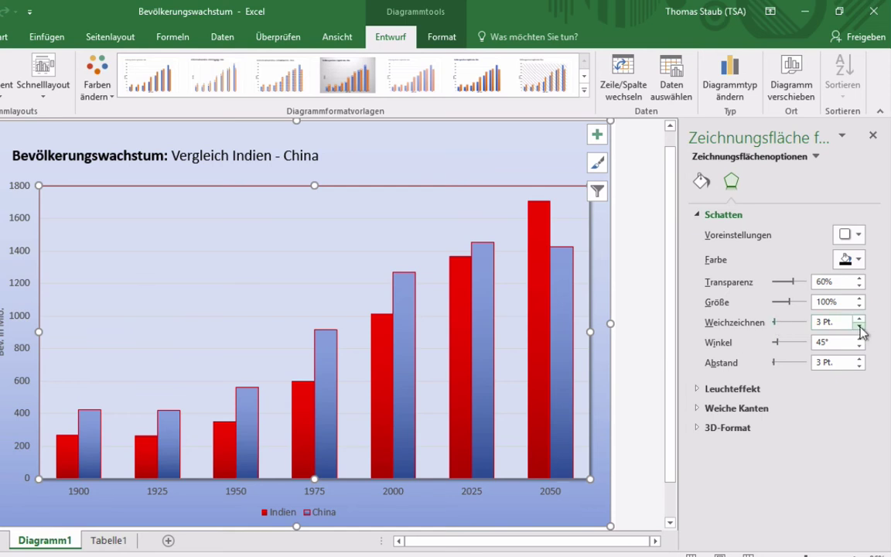
left_click(859, 366)
left_click(859, 366)
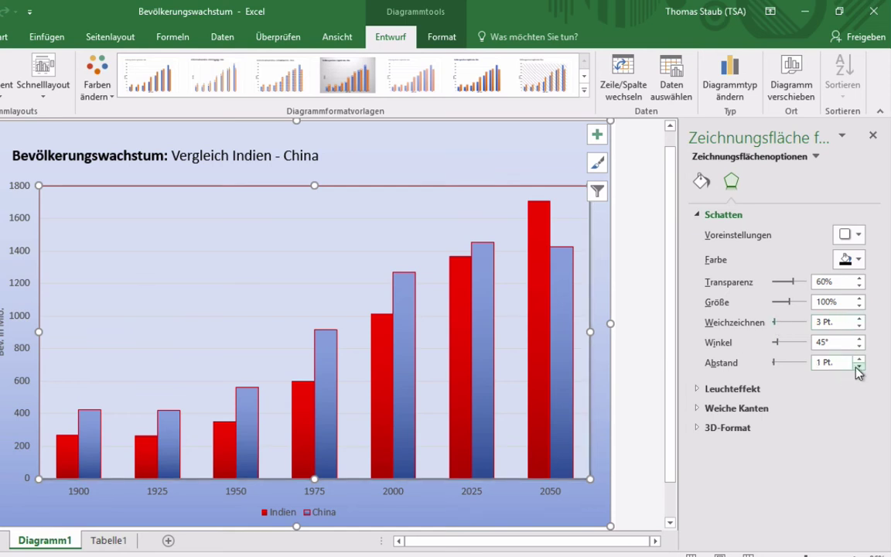
left_click(483, 345)
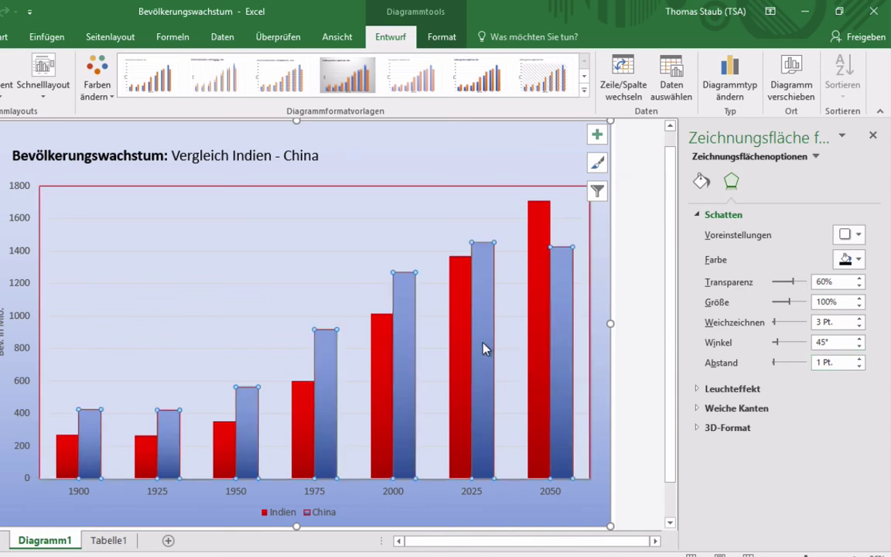
Step: Give the China columns an outer shadow with 1 Pt. distance and 3 Pt. blur
left_click(858, 236)
left_click(769, 341)
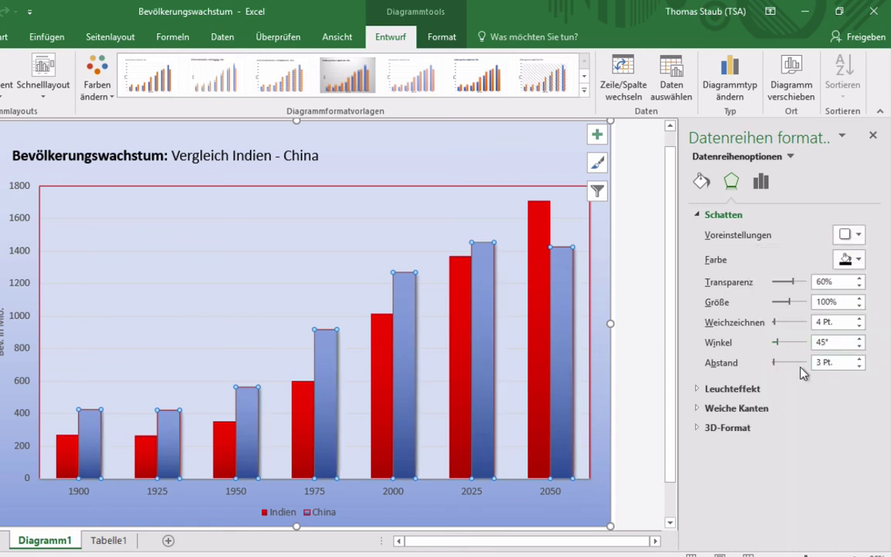
left_click(859, 366)
left_click(860, 366)
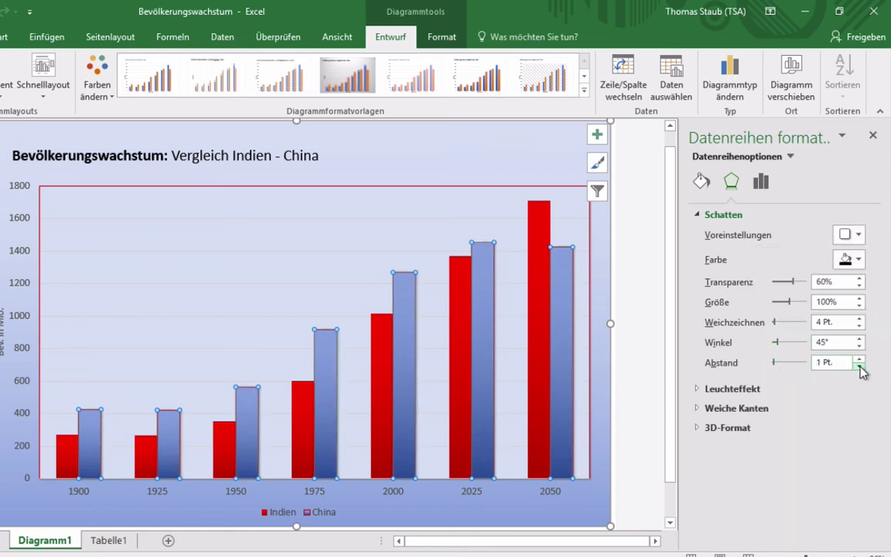
left_click(860, 325)
Step: Give the Indien columns an outer shadow with 2 Pt. blur and 1 Pt. distance
left_click(467, 313)
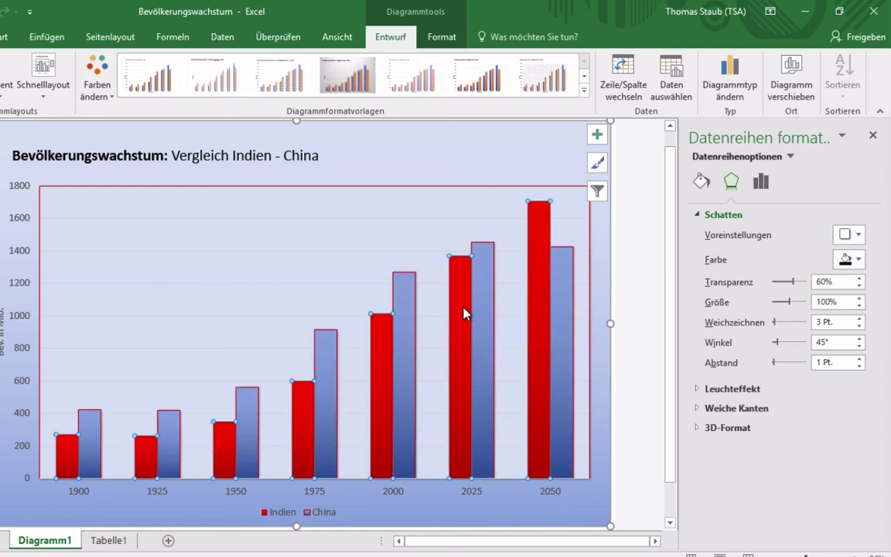
left_click(859, 236)
left_click(767, 341)
double_click(859, 325)
double_click(859, 366)
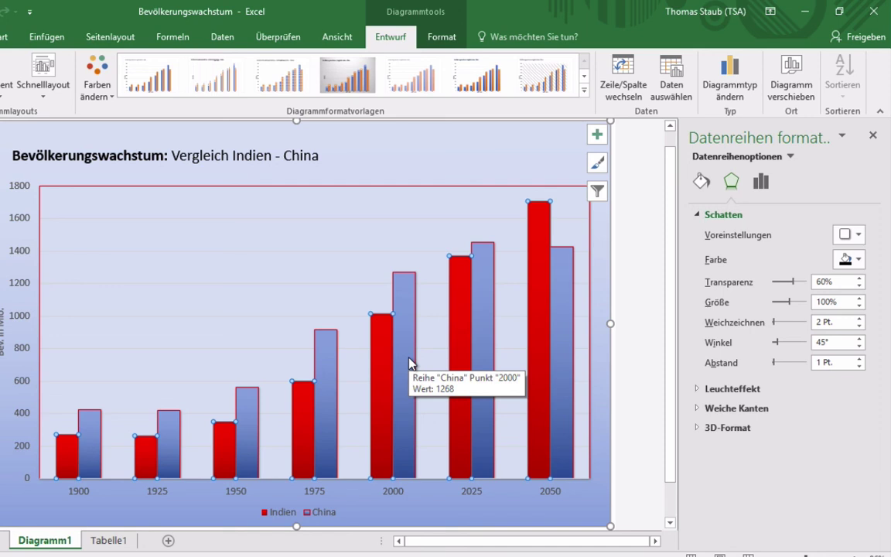